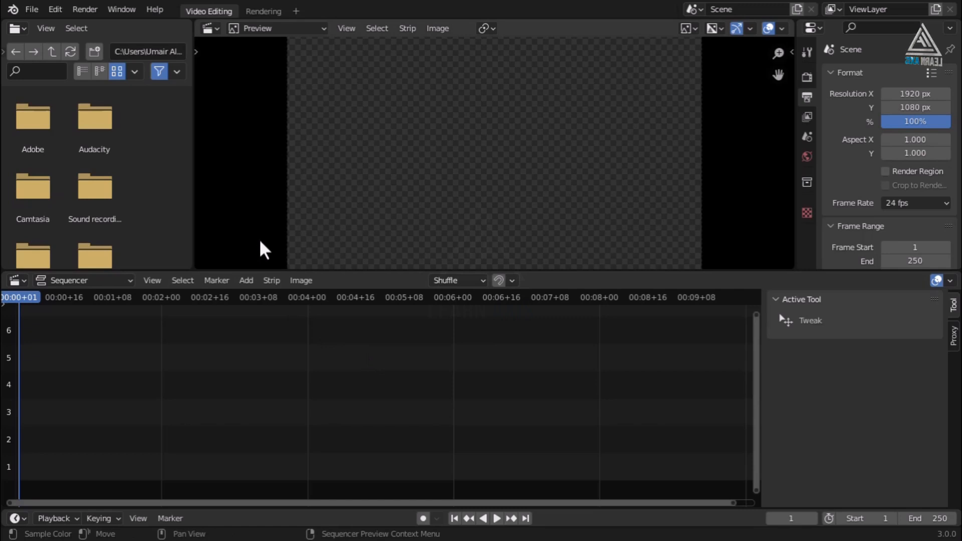
Add all Scene 02 clock PNG frames from the Pak Flag folder as one image strip at original size.
{"action": "left_click", "coordinate": [248, 282]}
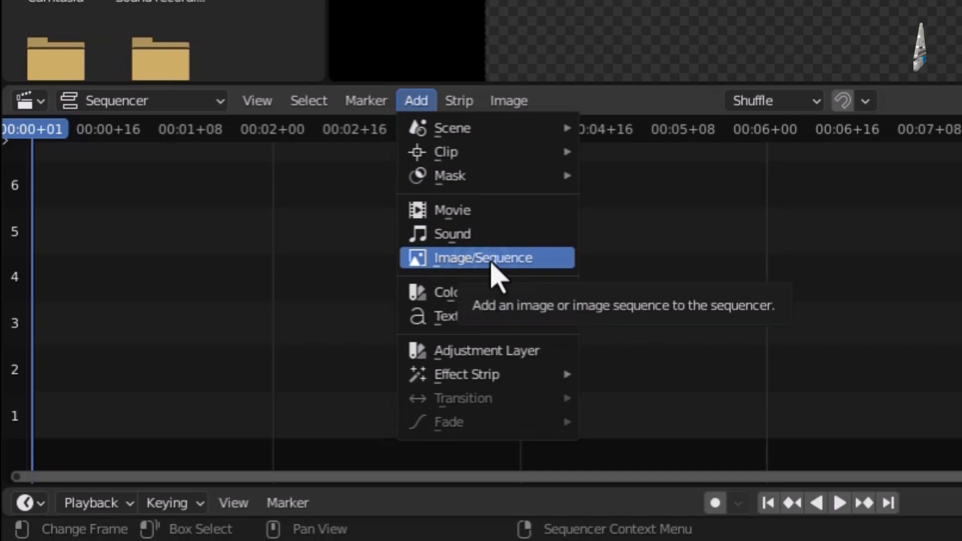
{"action": "left_click", "coordinate": [492, 263]}
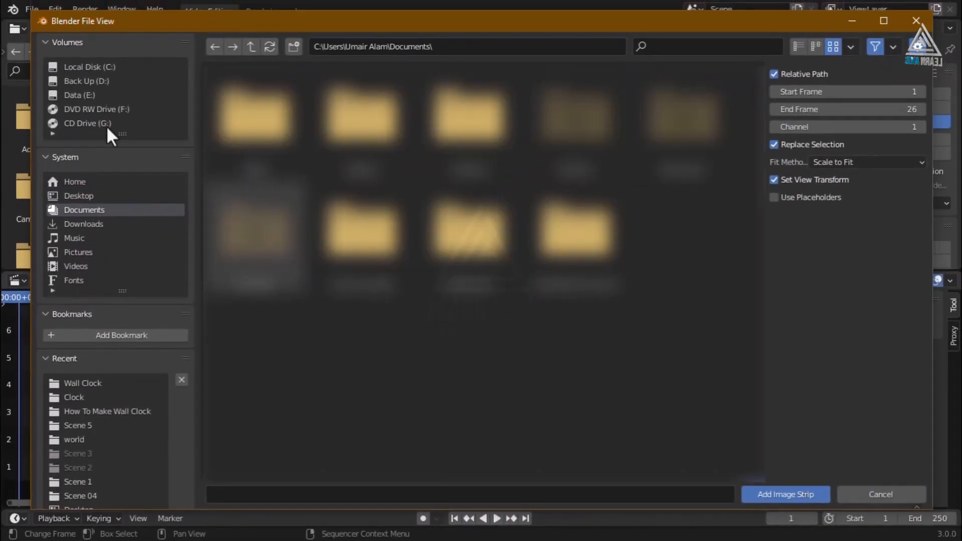
{"action": "left_click", "coordinate": [86, 198]}
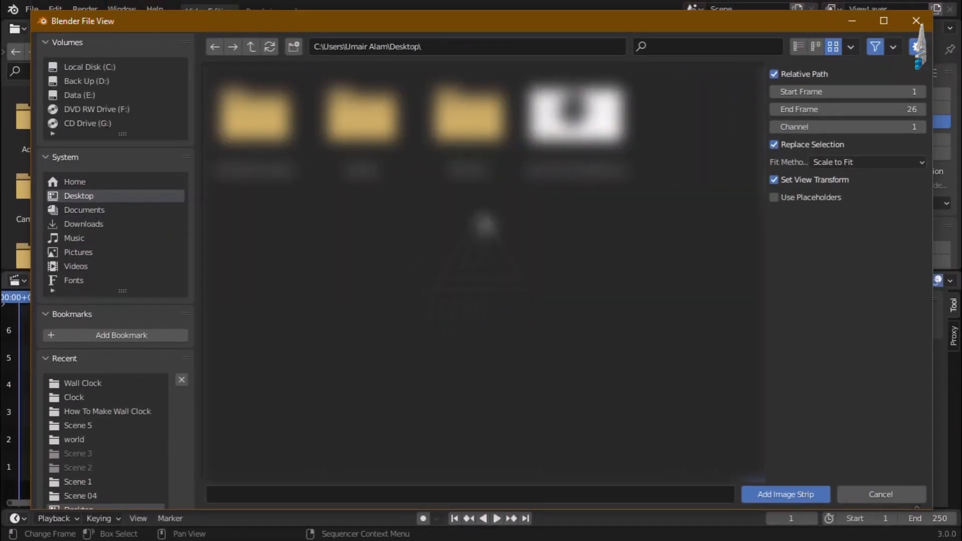
{"action": "double_click", "coordinate": [362, 131]}
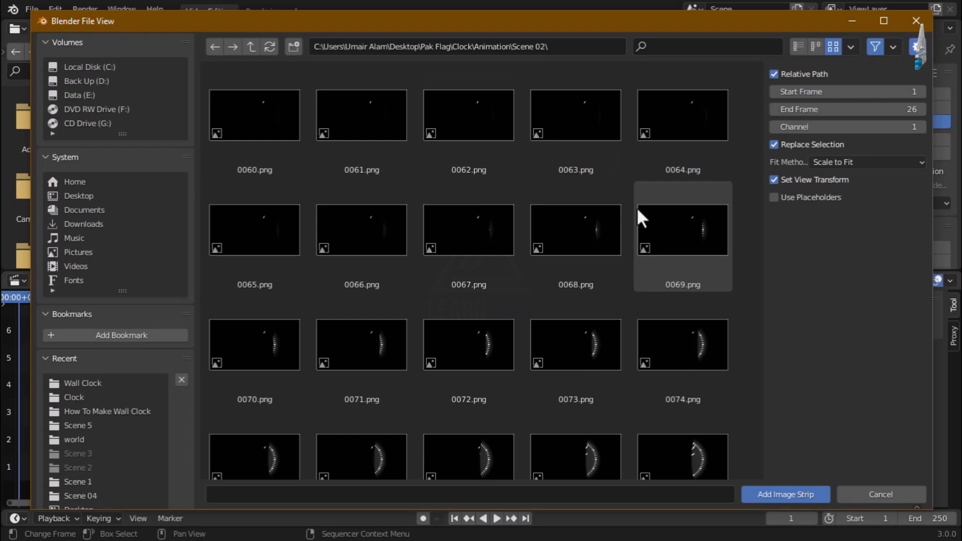
{"action": "key", "text": "a"}
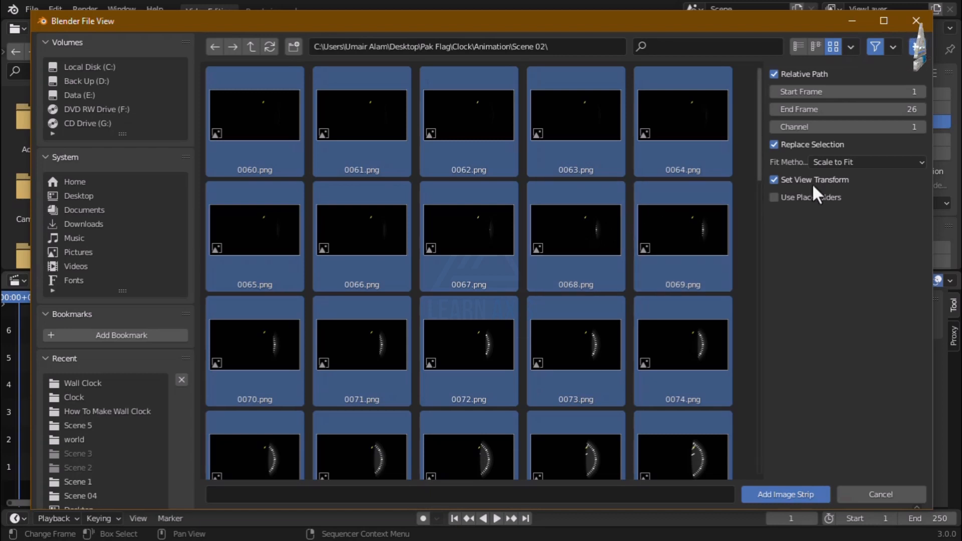
{"action": "left_click", "coordinate": [861, 164]}
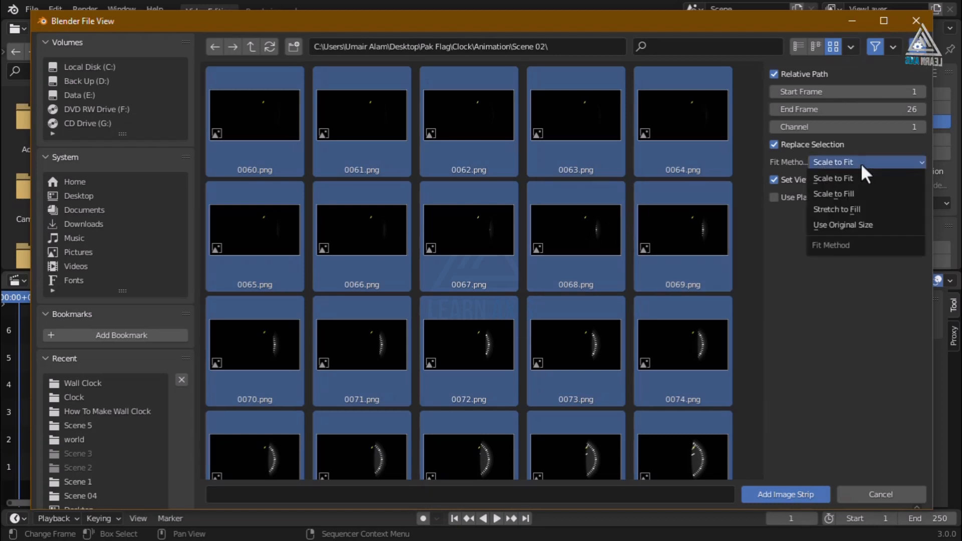
{"action": "left_click", "coordinate": [873, 225]}
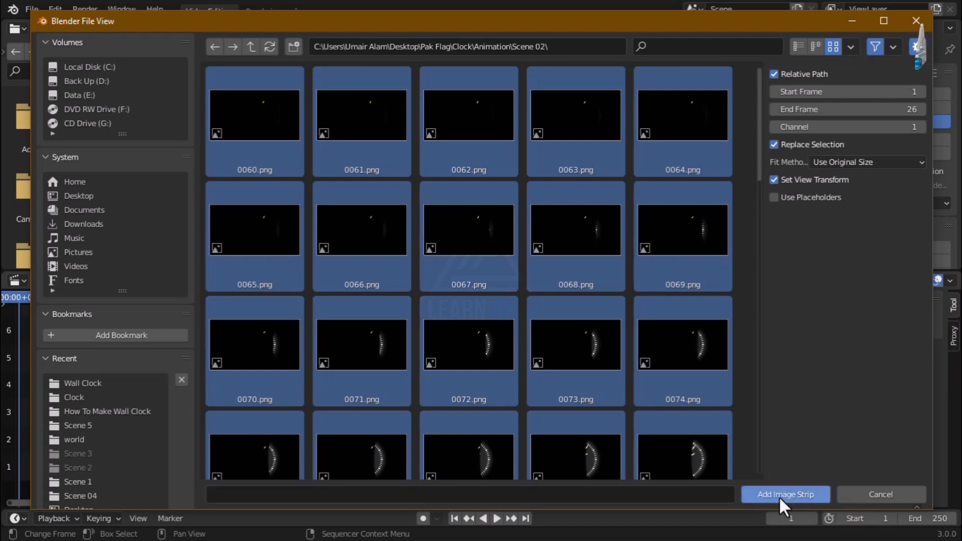
{"action": "left_click", "coordinate": [795, 495]}
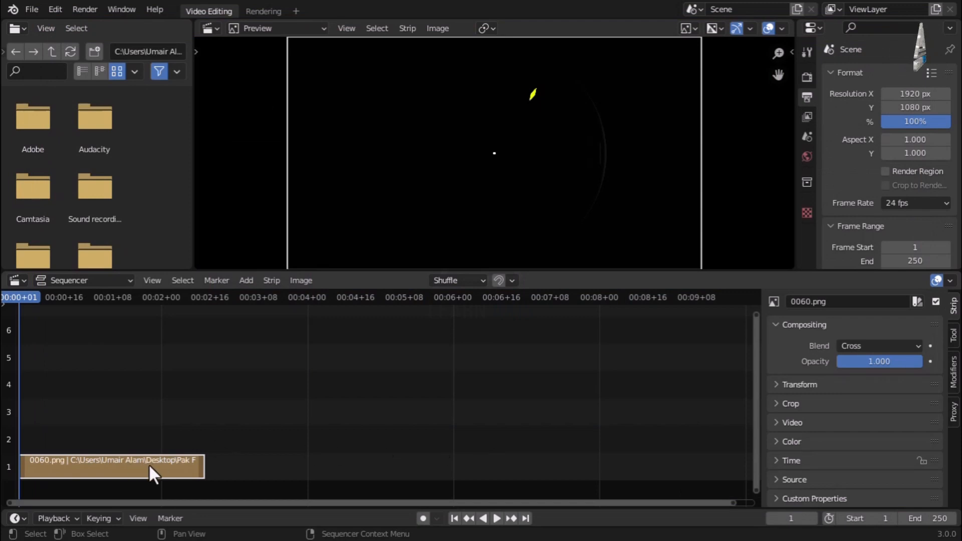
Play and scrub through the clock animation to check it, then stop playback.
{"action": "key", "text": "space"}
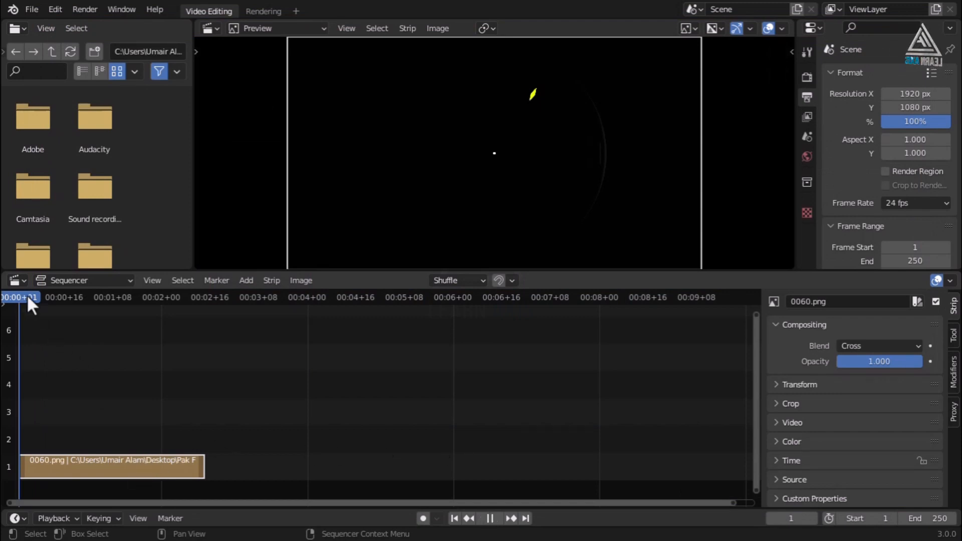
{"action": "left_click_drag", "start_coordinate": [120, 309], "coordinate": [60, 339]}
{"action": "key", "text": "space"}
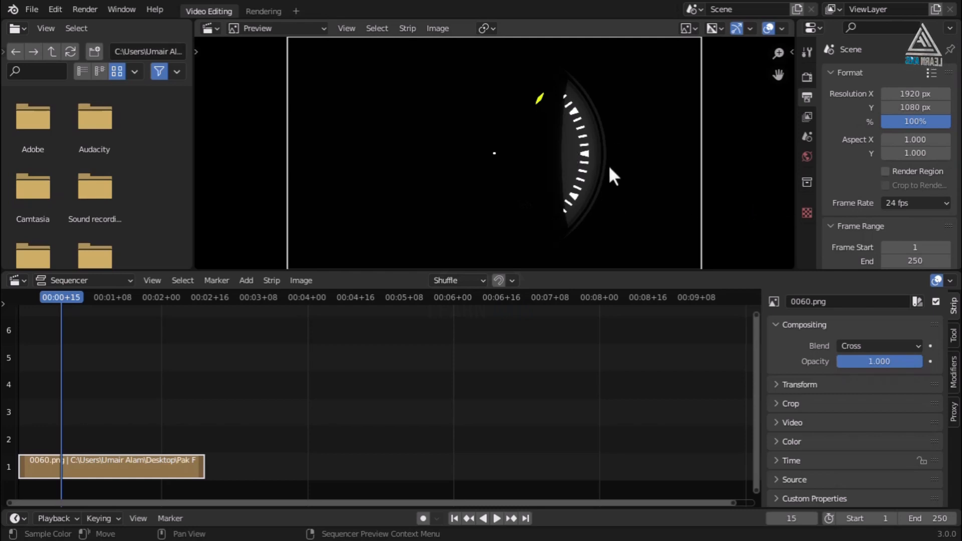
Change the scene frame rate from 24 to 30 fps.
{"action": "left_click", "coordinate": [910, 203]}
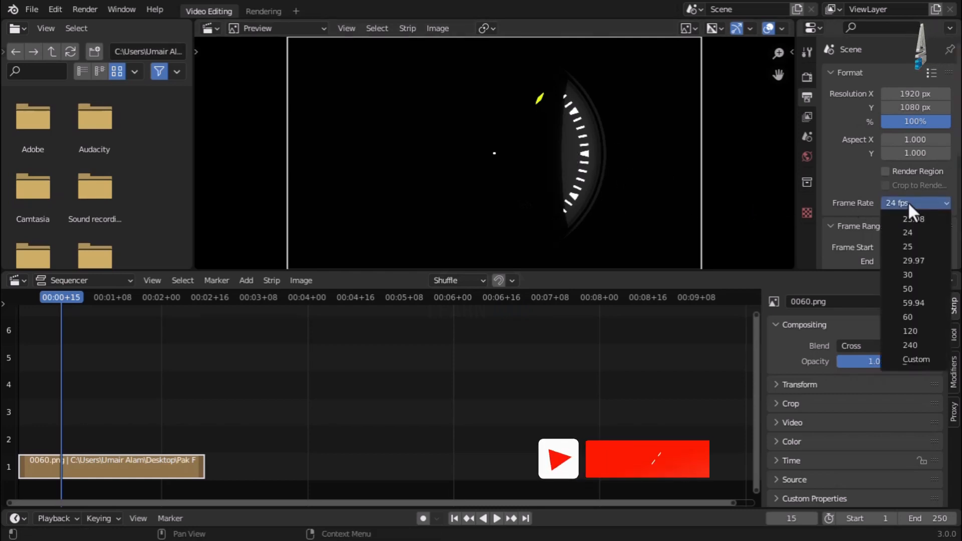
{"action": "left_click", "coordinate": [908, 274]}
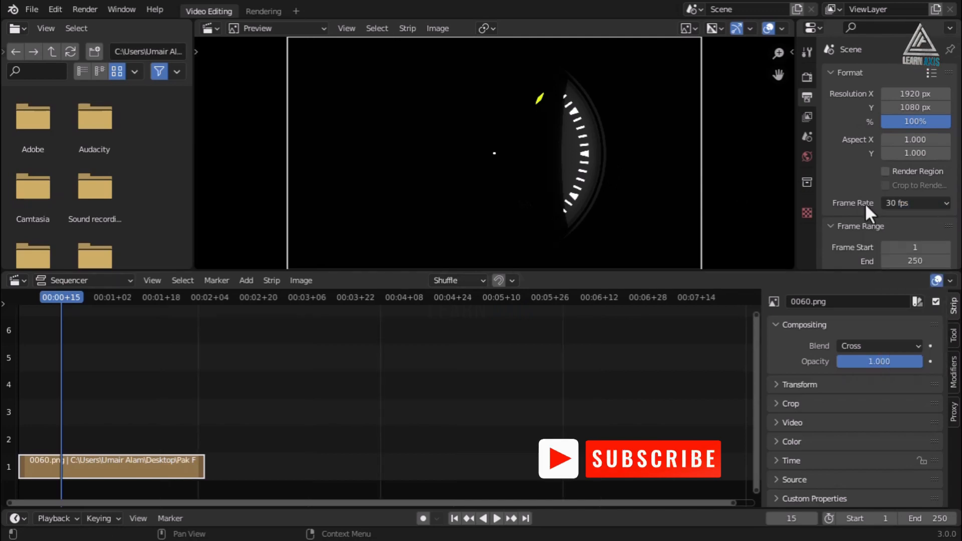
{"action": "scroll", "coordinate": [855, 196], "scroll_direction": "down", "scroll_amount": 3}
{"action": "scroll", "coordinate": [854, 196], "scroll_direction": "down", "scroll_amount": 7}
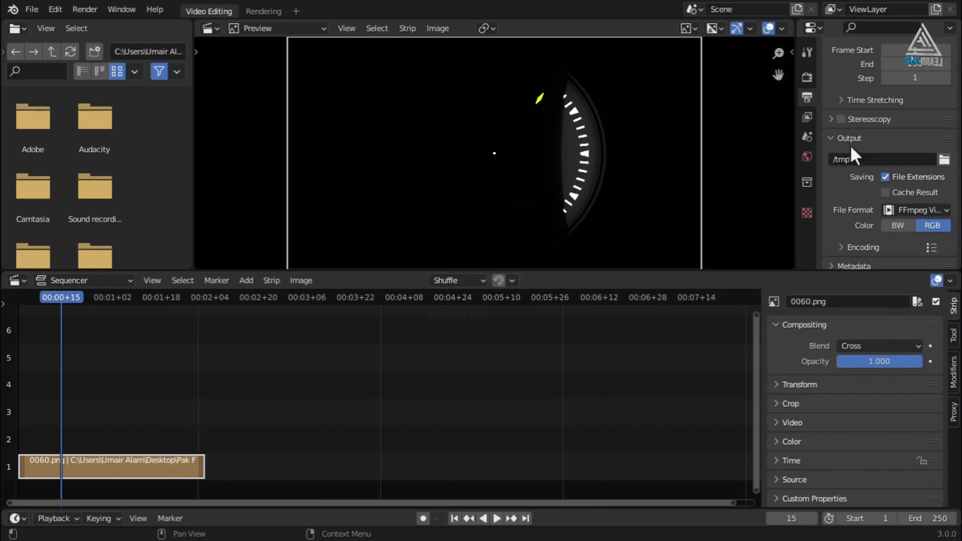
Set the render output folder to the Desktop with FFmpeg Video as the file format.
{"action": "left_click", "coordinate": [944, 159]}
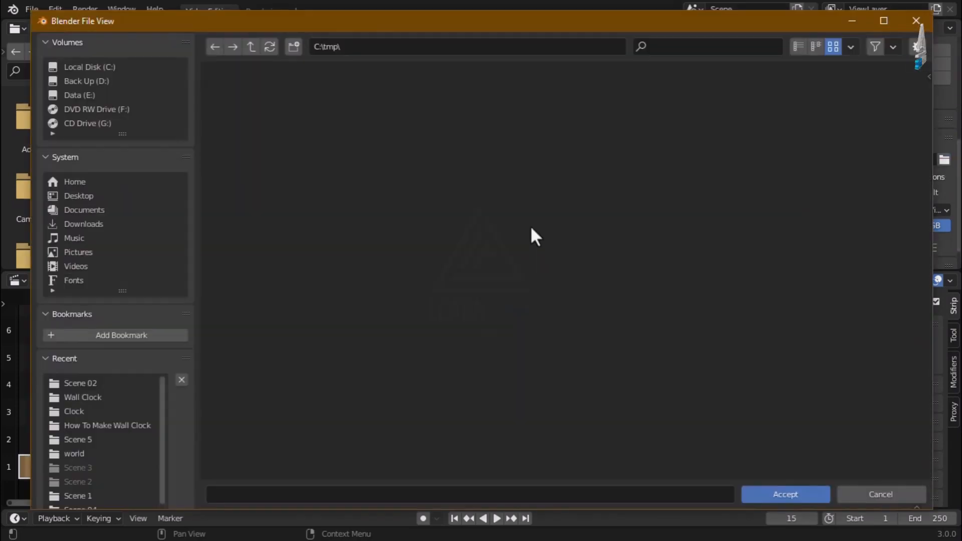
{"action": "left_click", "coordinate": [157, 196]}
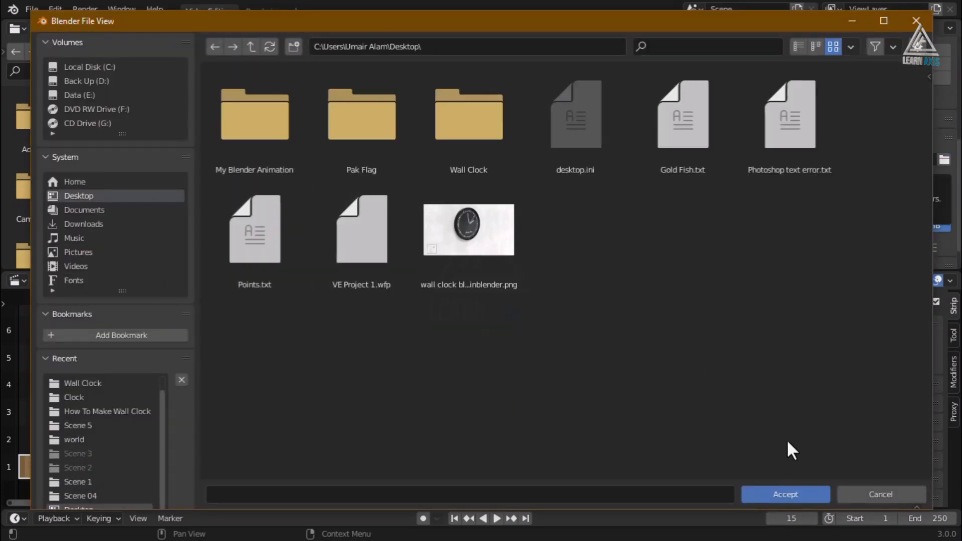
{"action": "left_click", "coordinate": [769, 493]}
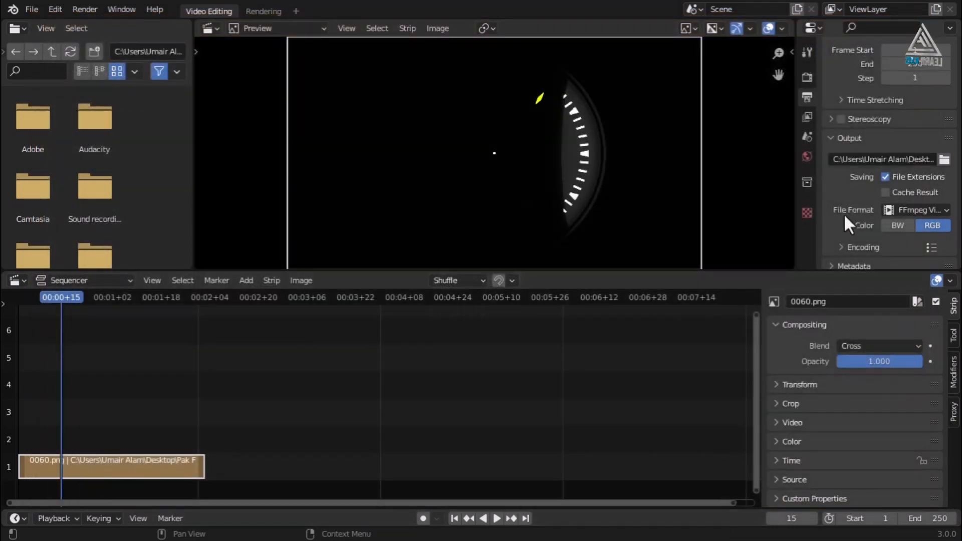
{"action": "left_click", "coordinate": [916, 210]}
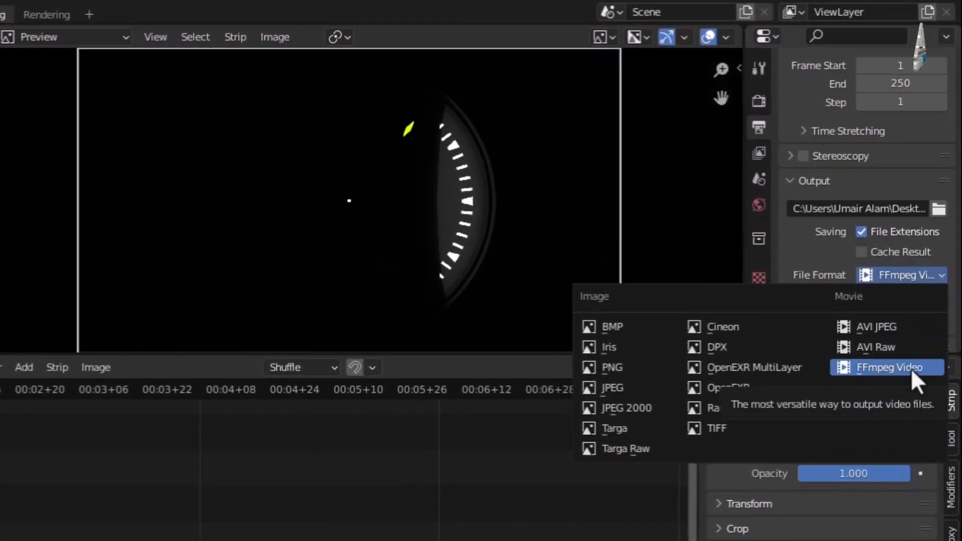
{"action": "left_click", "coordinate": [877, 368]}
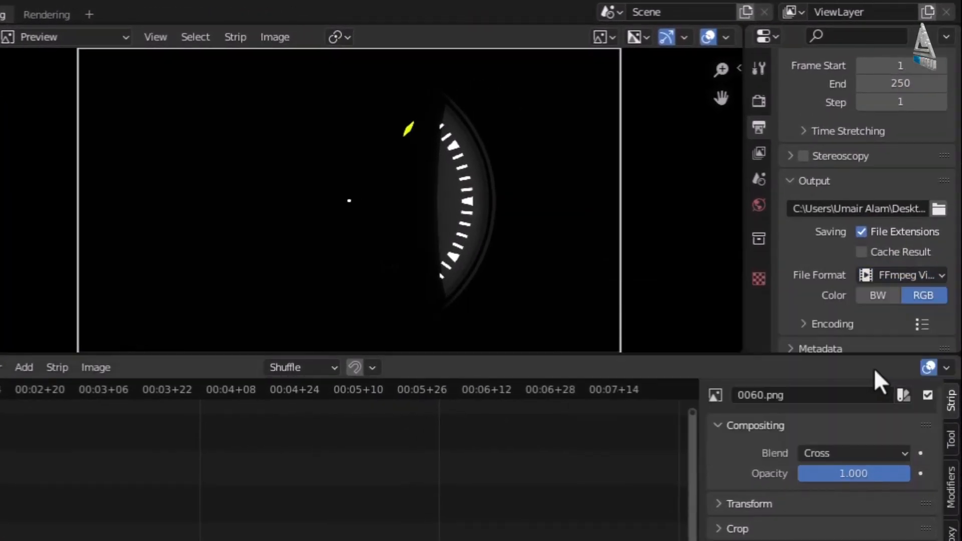
In Encoding, keep the H.264 video codec and set output quality to High Quality.
{"action": "left_click", "coordinate": [803, 324]}
{"action": "scroll", "coordinate": [813, 325], "scroll_direction": "down", "scroll_amount": 5}
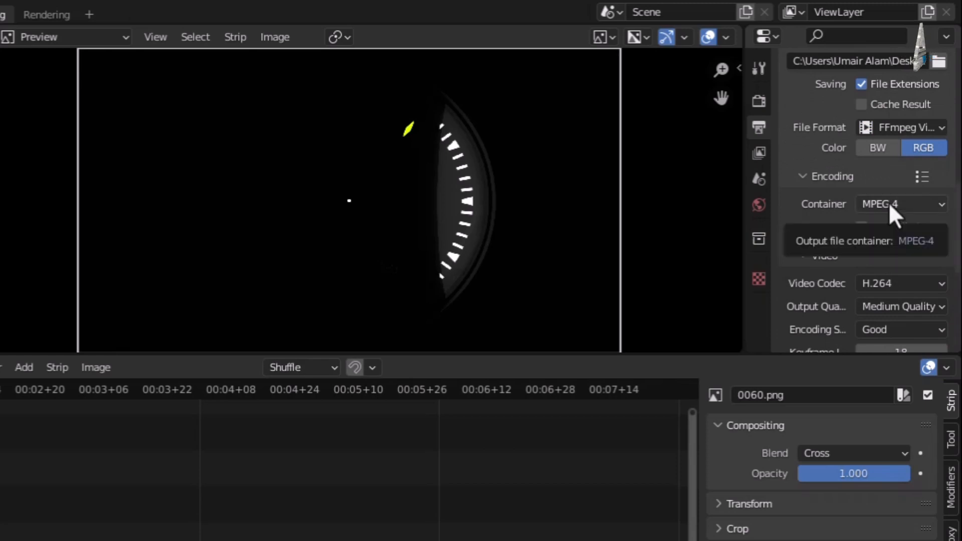
{"action": "scroll", "coordinate": [836, 280], "scroll_direction": "down", "scroll_amount": 5}
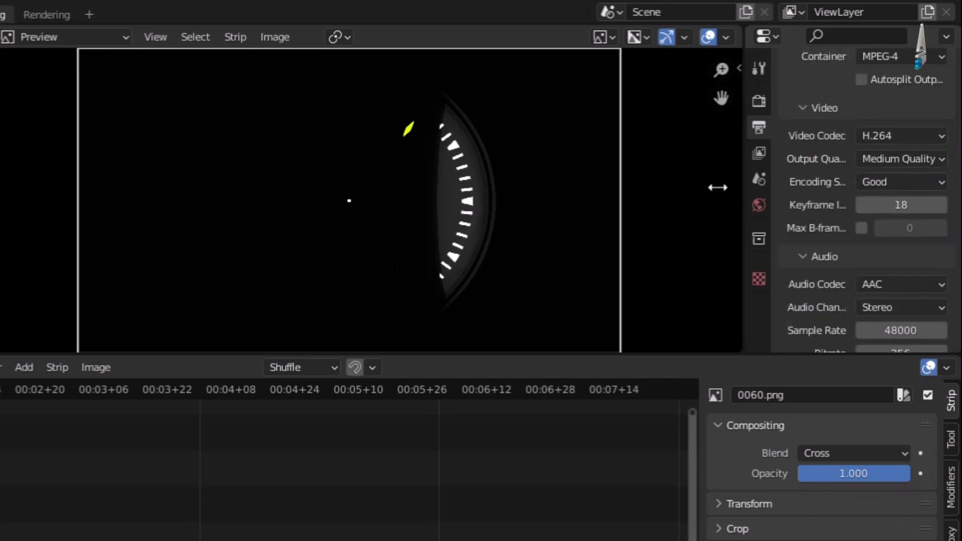
{"action": "left_click_drag", "start_coordinate": [743, 179], "coordinate": [713, 180]}
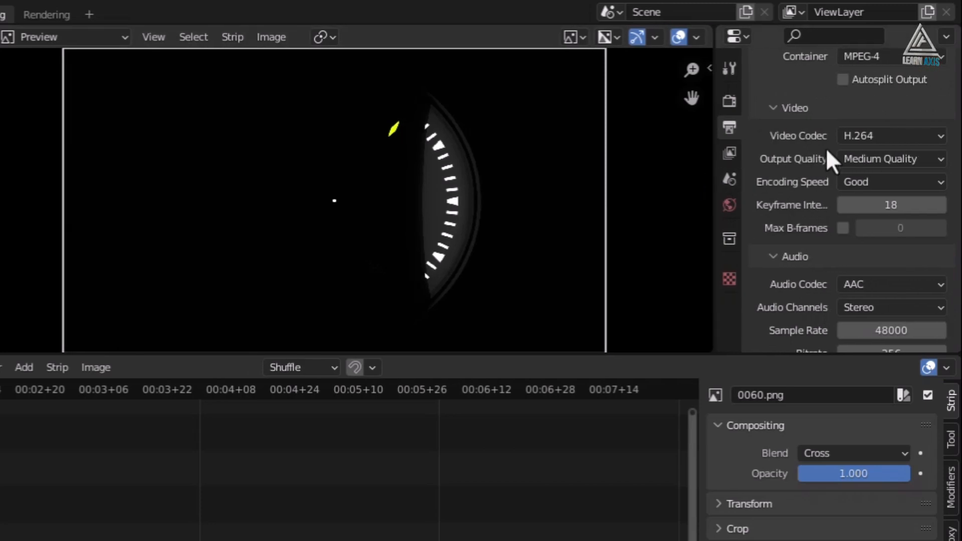
{"action": "left_click", "coordinate": [913, 140]}
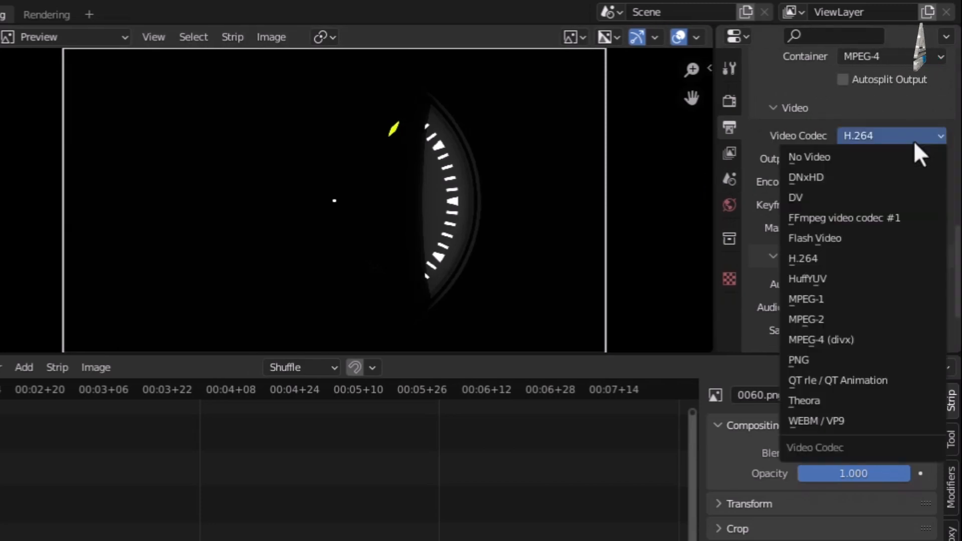
{"action": "left_click", "coordinate": [827, 258]}
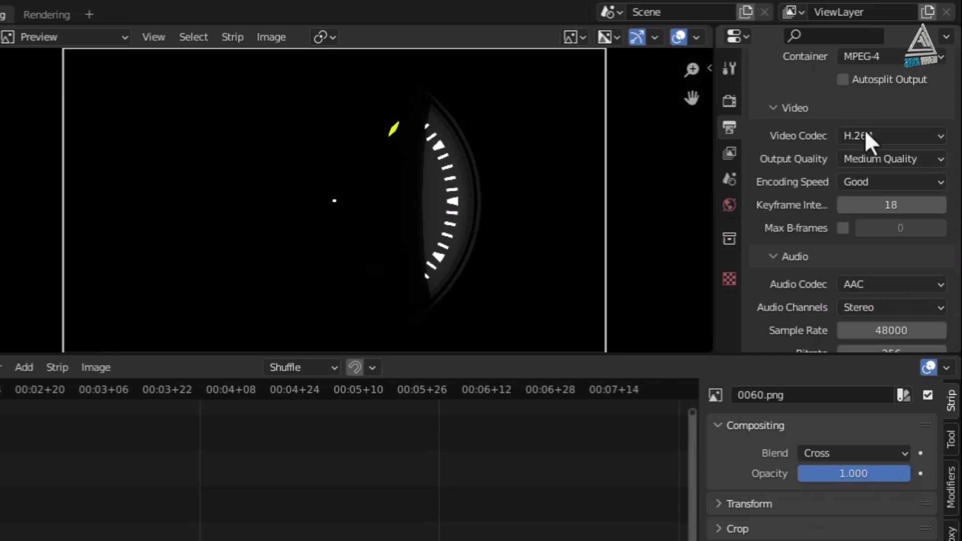
{"action": "left_click", "coordinate": [883, 160]}
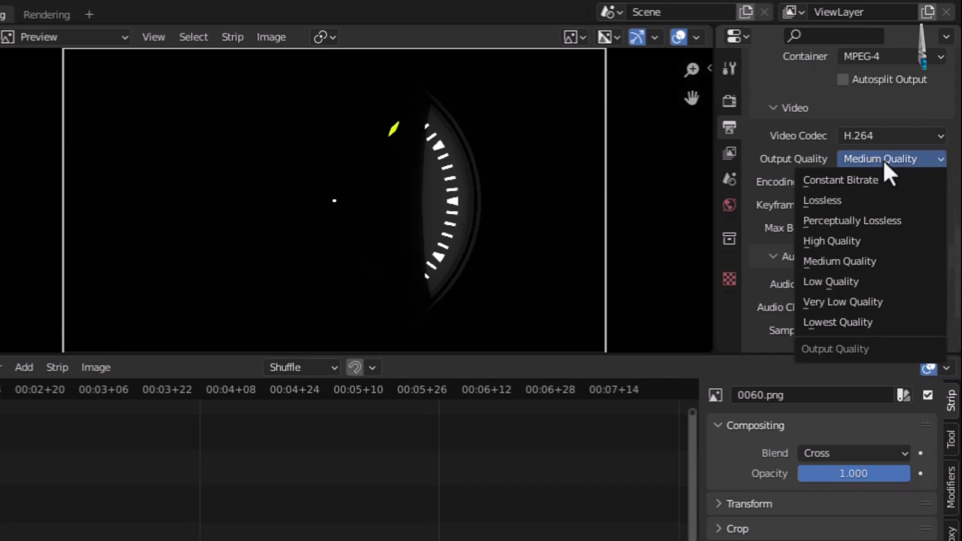
{"action": "left_click", "coordinate": [862, 243]}
Change the audio codec from AAC to No Audio.
{"action": "scroll", "coordinate": [775, 304], "scroll_direction": "down", "scroll_amount": 4}
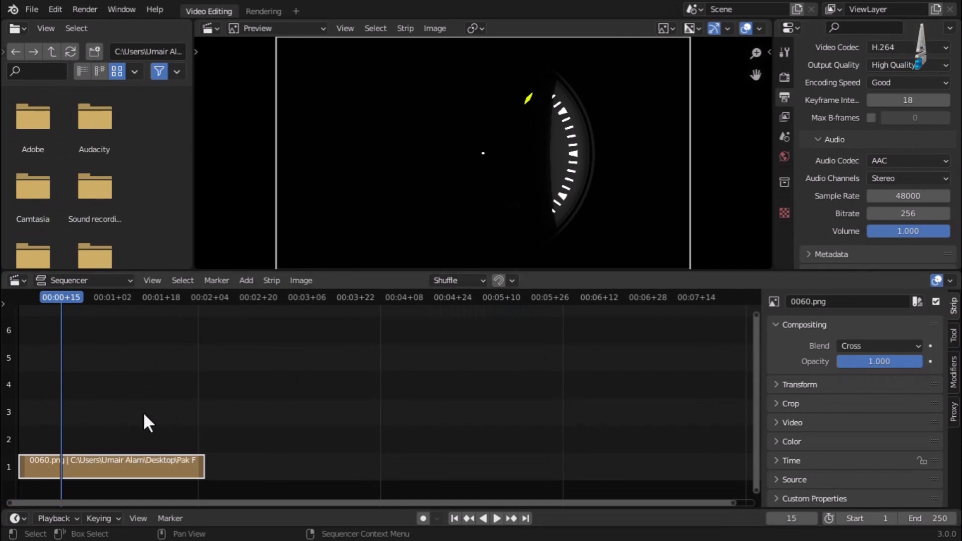
{"action": "left_click", "coordinate": [244, 283]}
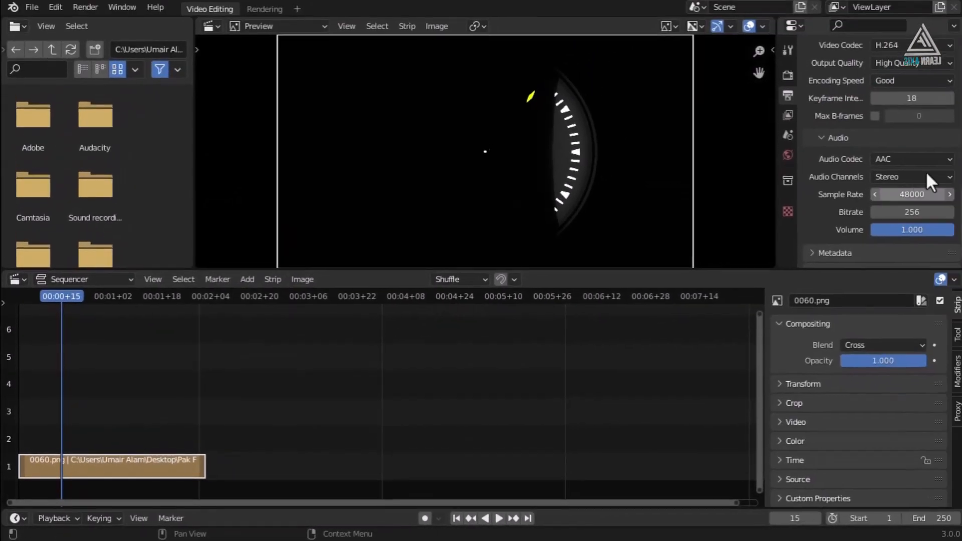
{"action": "left_click", "coordinate": [926, 159]}
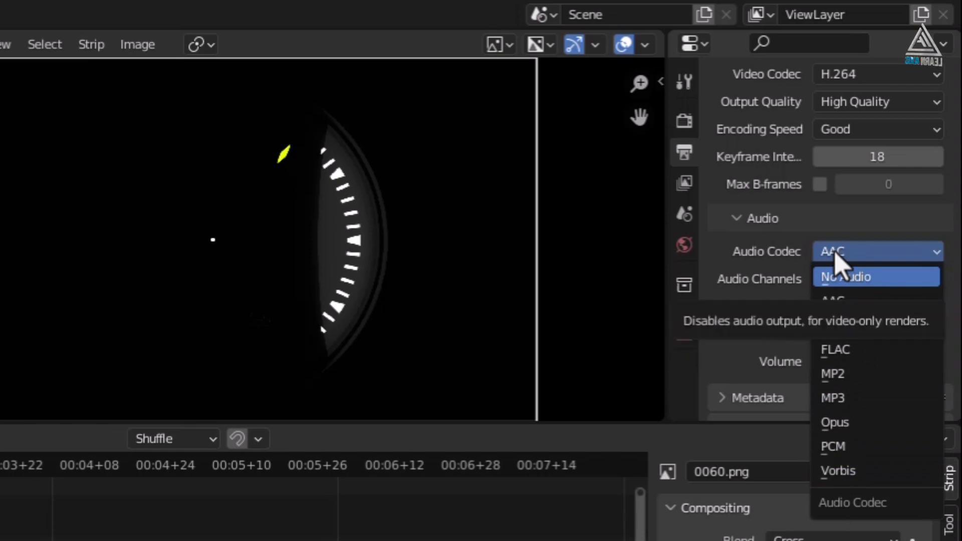
{"action": "left_click", "coordinate": [869, 302]}
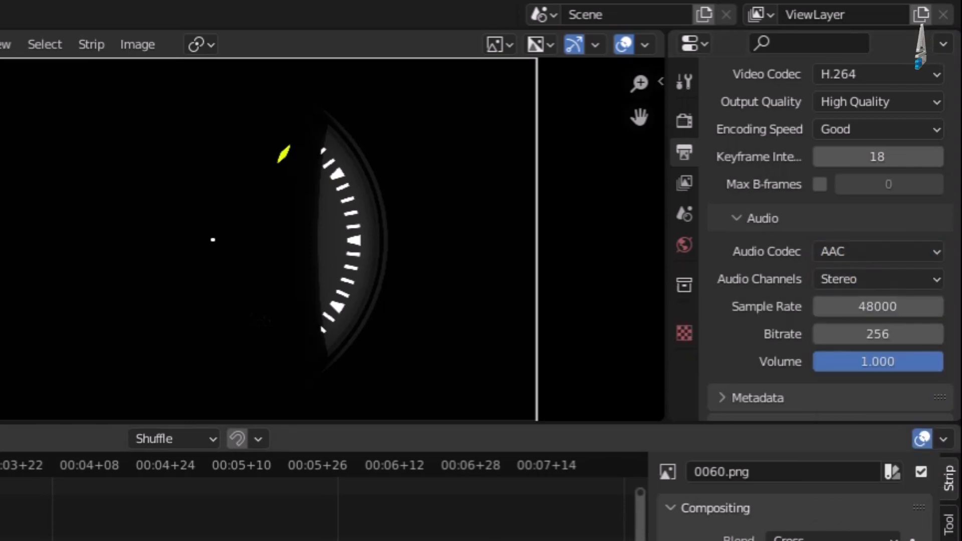
{"action": "left_click", "coordinate": [895, 253]}
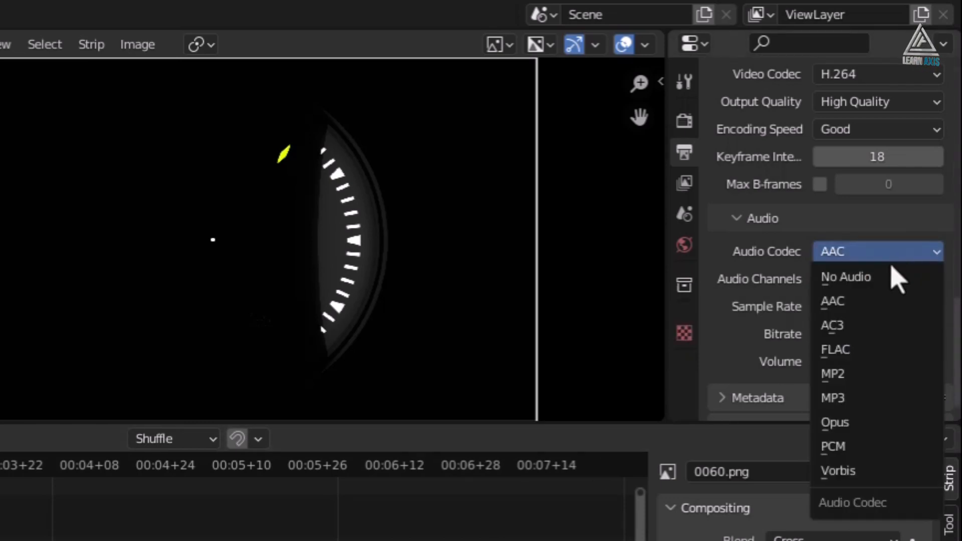
{"action": "left_click", "coordinate": [878, 279]}
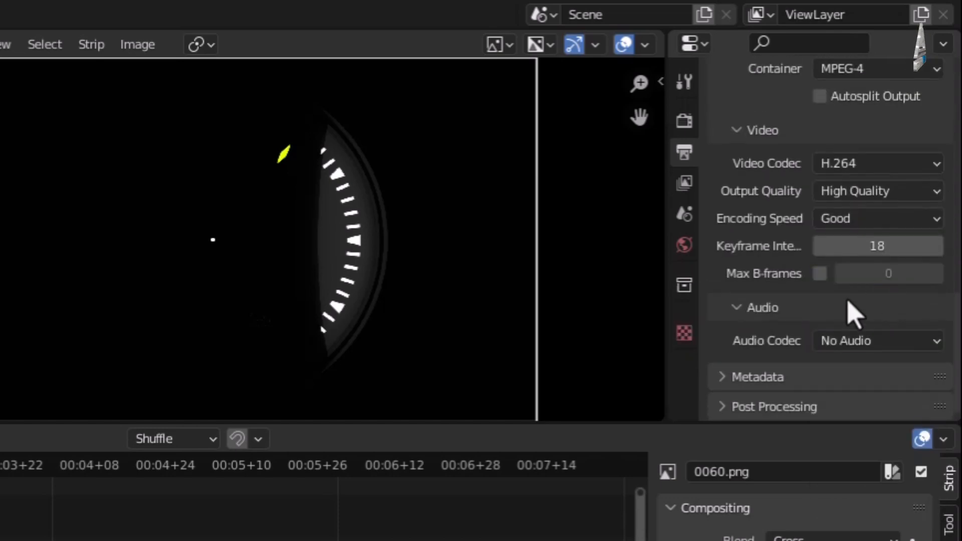
{"action": "scroll", "coordinate": [847, 315], "scroll_direction": "up", "scroll_amount": 12}
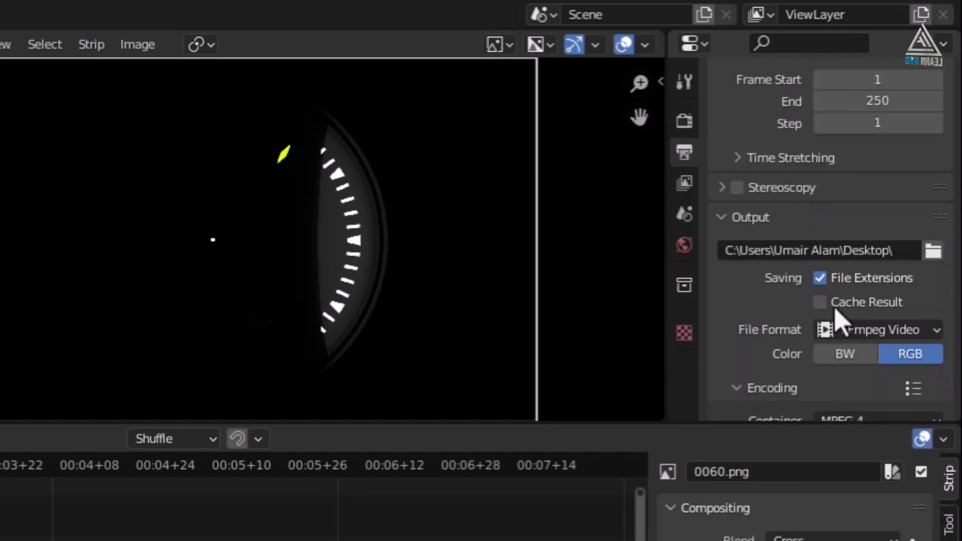
{"action": "scroll", "coordinate": [832, 360], "scroll_direction": "down", "scroll_amount": 2}
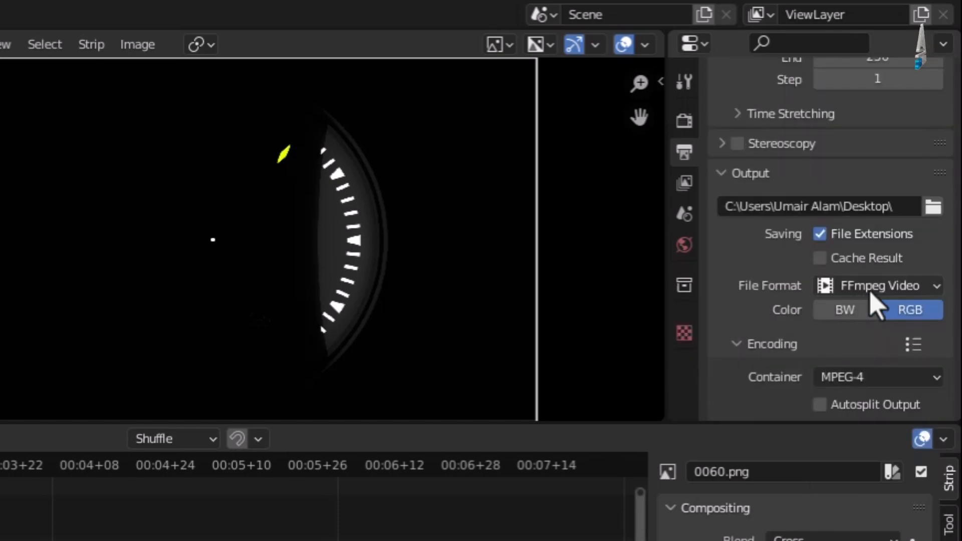
{"action": "scroll", "coordinate": [803, 353], "scroll_direction": "down", "scroll_amount": 9}
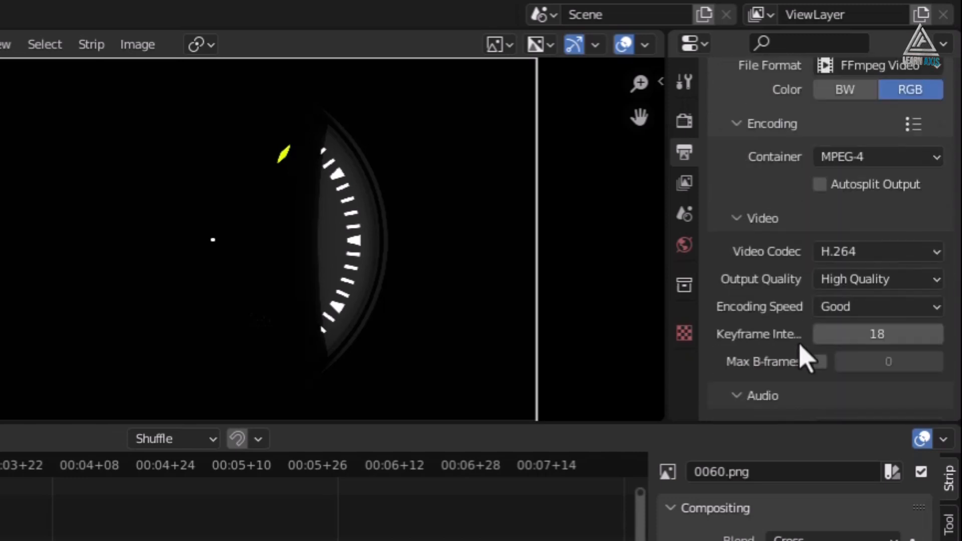
{"action": "scroll", "coordinate": [827, 353], "scroll_direction": "up", "scroll_amount": 4}
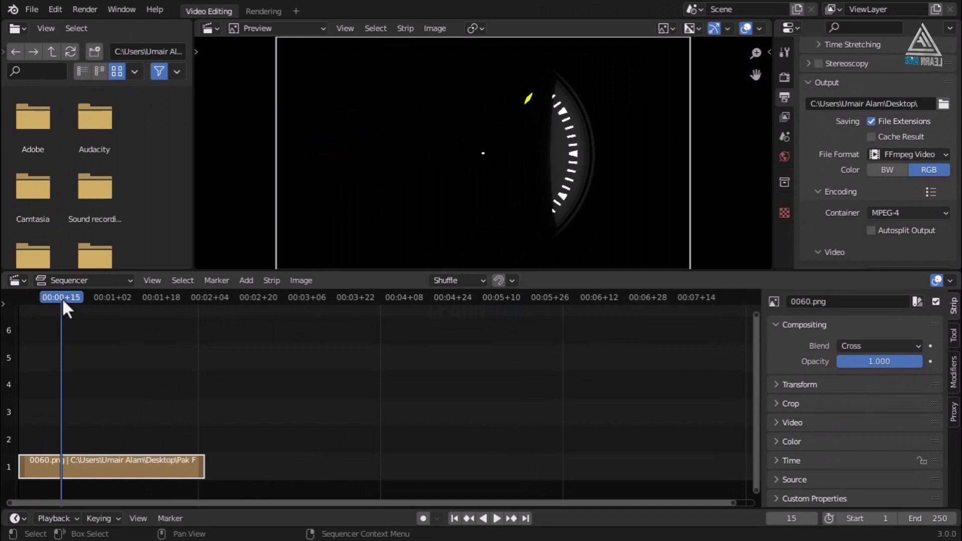
Play the sequence and scrub to find the image strip's last frame.
{"action": "scroll", "coordinate": [871, 200], "scroll_direction": "up", "scroll_amount": 6}
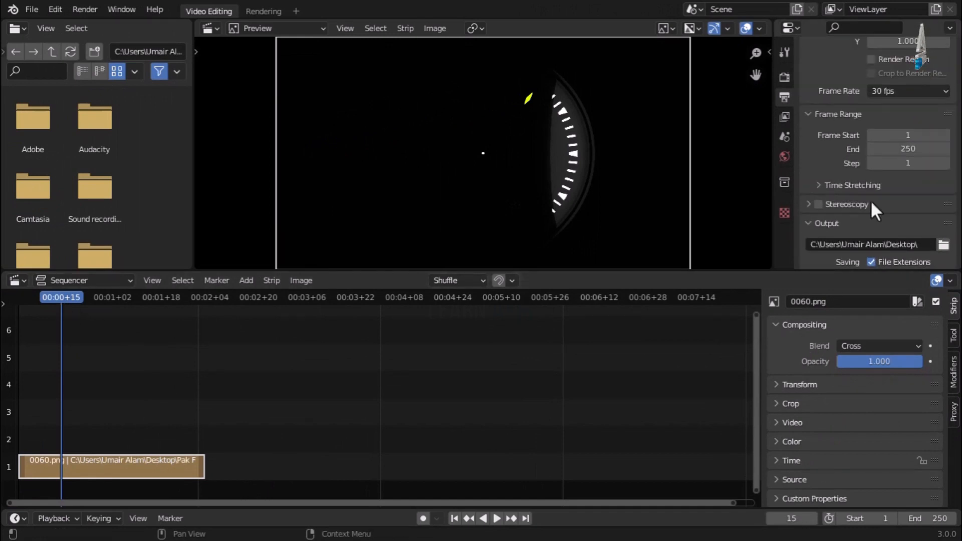
{"action": "key", "text": "space"}
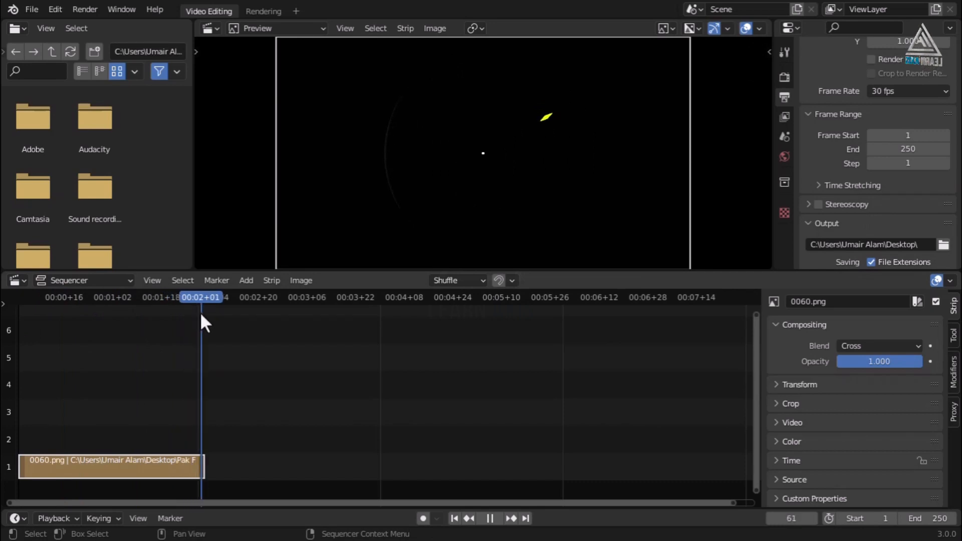
{"action": "key", "text": "space"}
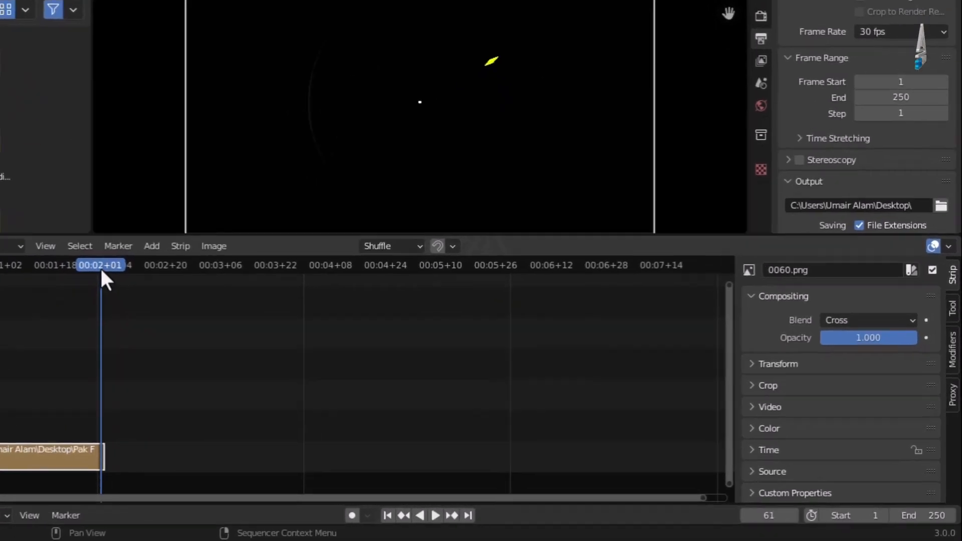
{"action": "left_click_drag", "start_coordinate": [202, 300], "coordinate": [202, 300]}
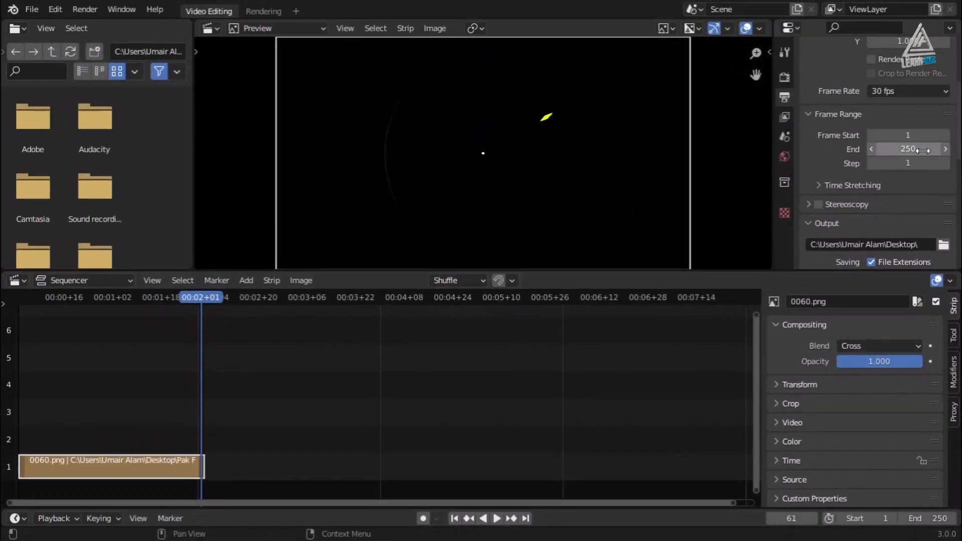
Set the frame range end to 61 and return to the first frame.
{"action": "left_click", "coordinate": [909, 149]}
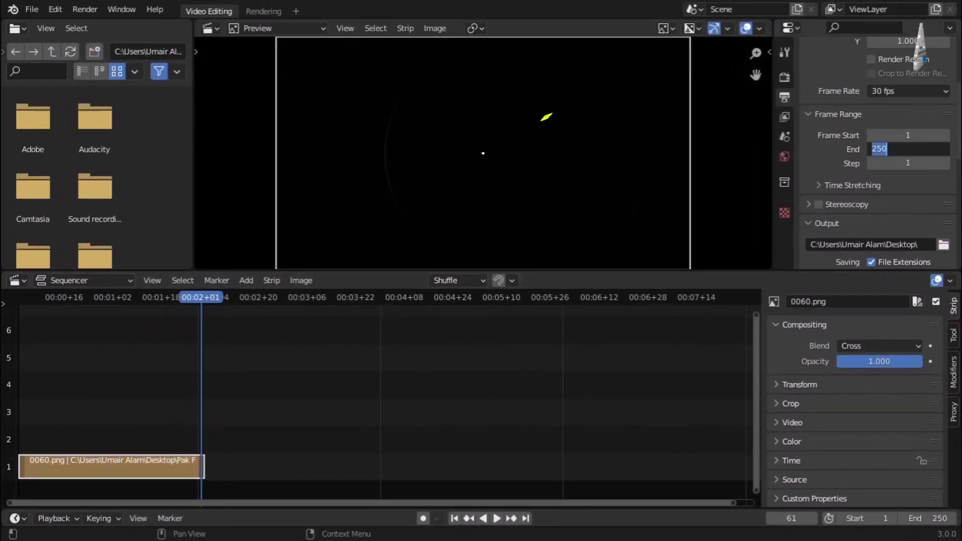
{"action": "type", "text": "61"}
{"action": "key", "text": "Return"}
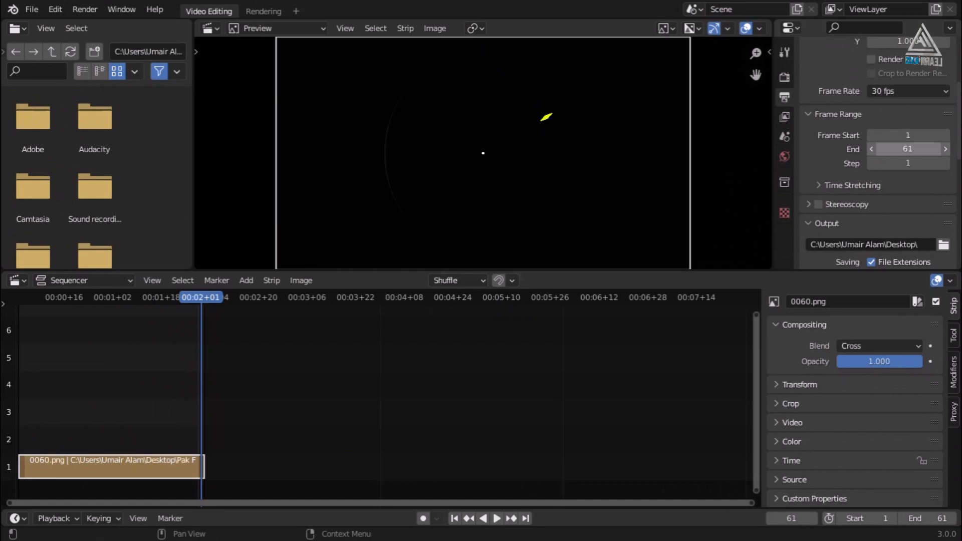
{"action": "left_click", "coordinate": [453, 518]}
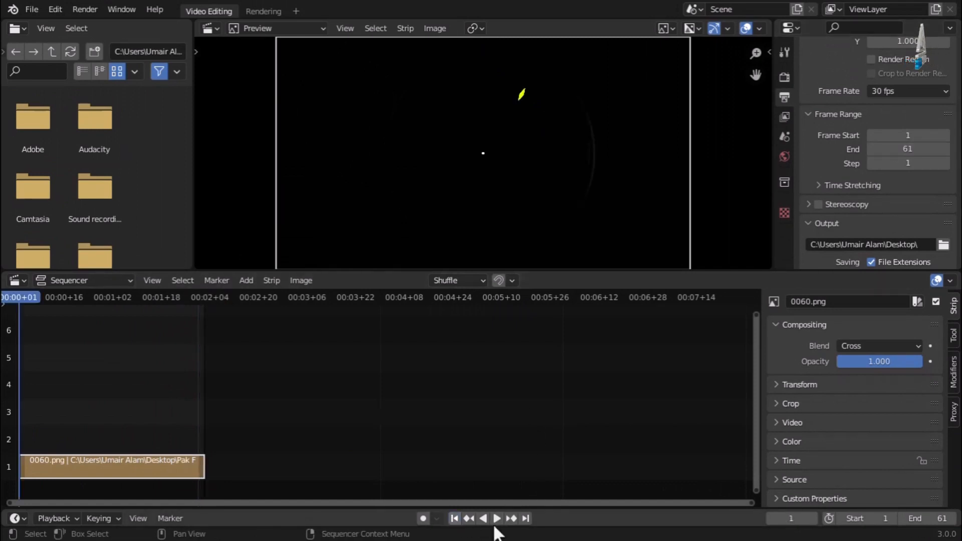
Preview the 61-frame sequence from the start, pause it, and bring up the Render menu.
{"action": "left_click", "coordinate": [496, 517]}
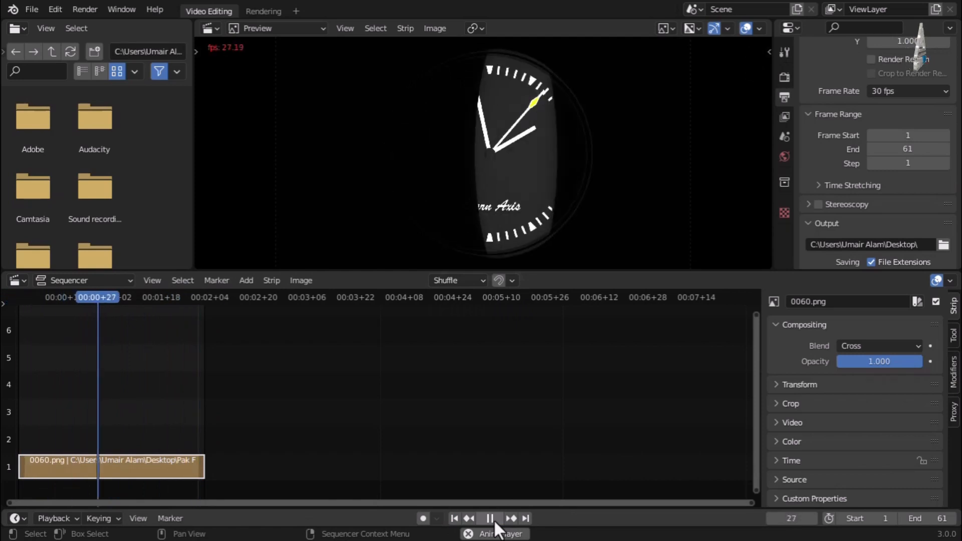
{"action": "left_click", "coordinate": [494, 521]}
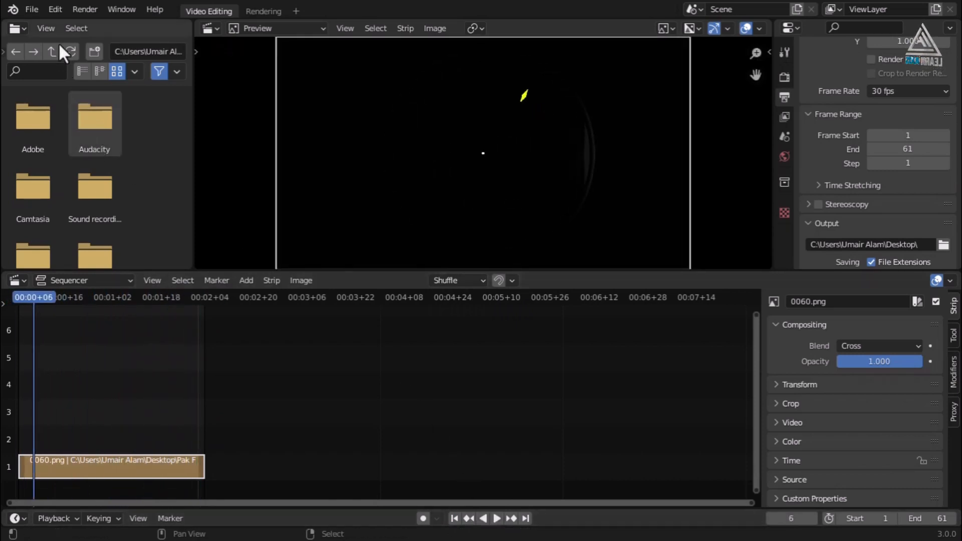
{"action": "left_click", "coordinate": [87, 10]}
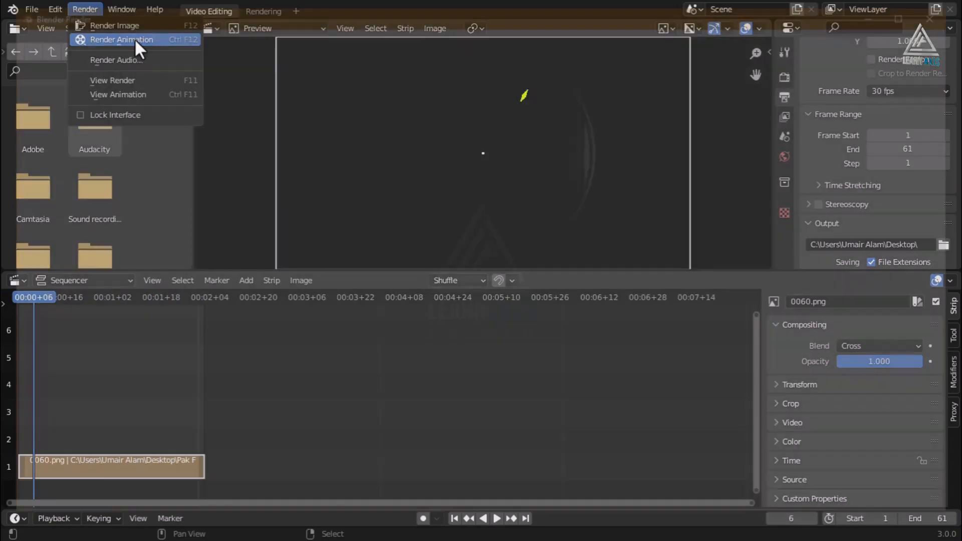
Render the animation, close the render window, and play the 0001-0061 video from the desktop.
{"action": "left_click", "coordinate": [135, 39]}
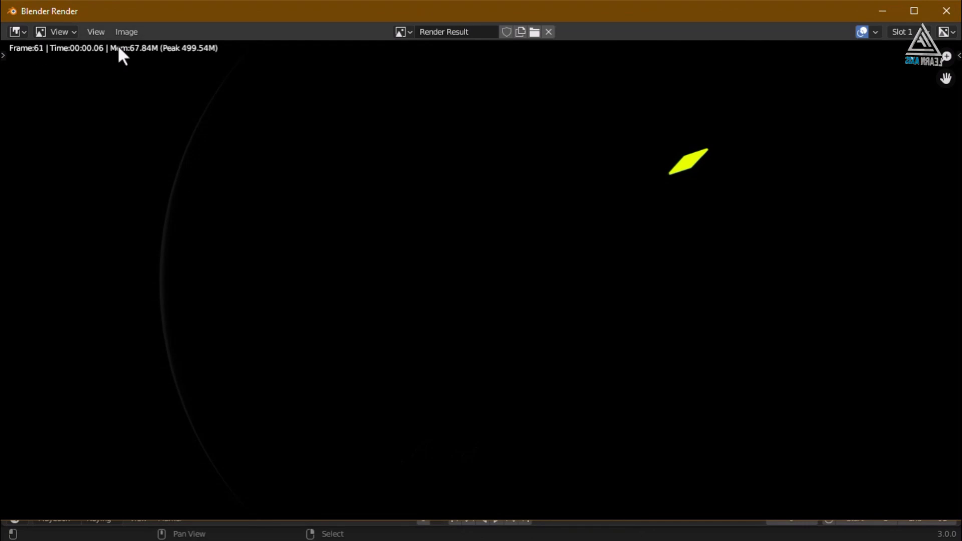
{"action": "left_click", "coordinate": [946, 11]}
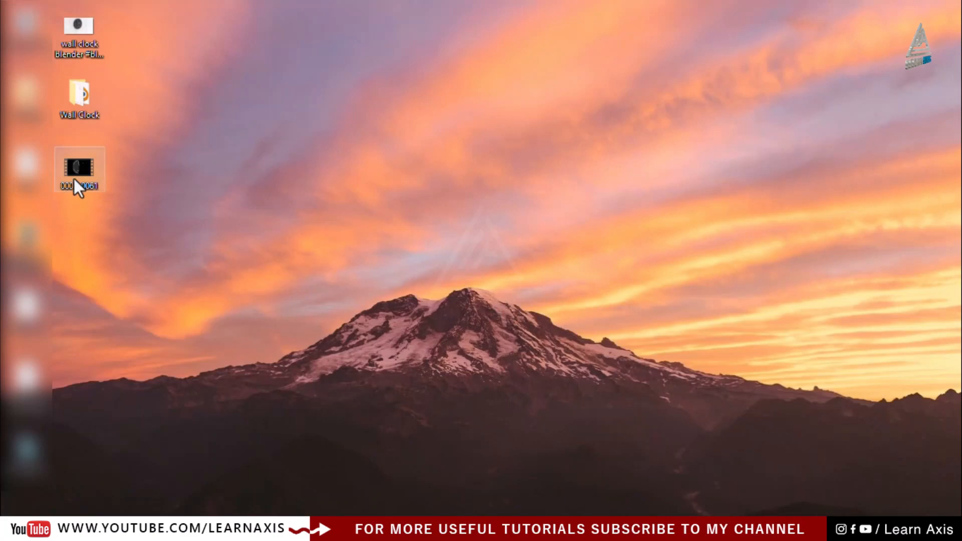
{"action": "left_click", "coordinate": [86, 178]}
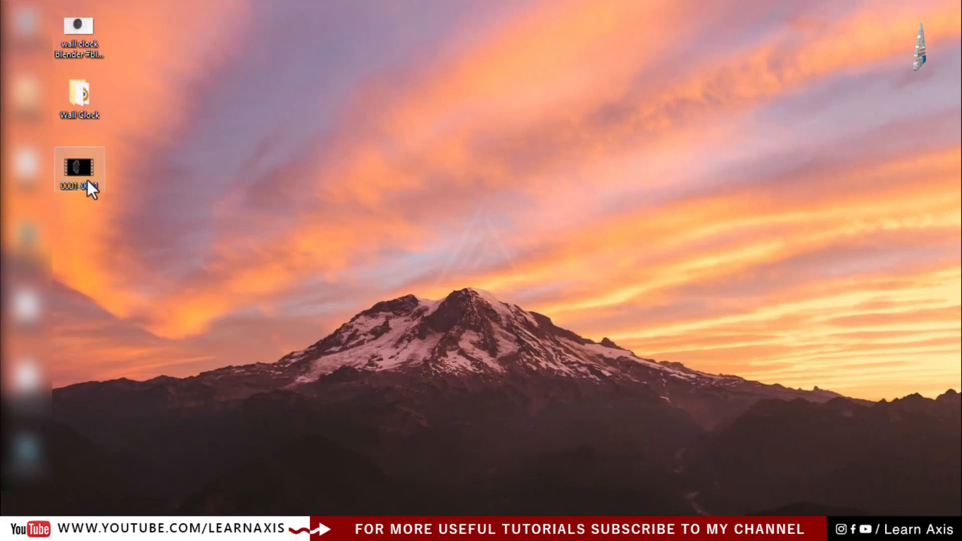
{"action": "double_click", "coordinate": [83, 169]}
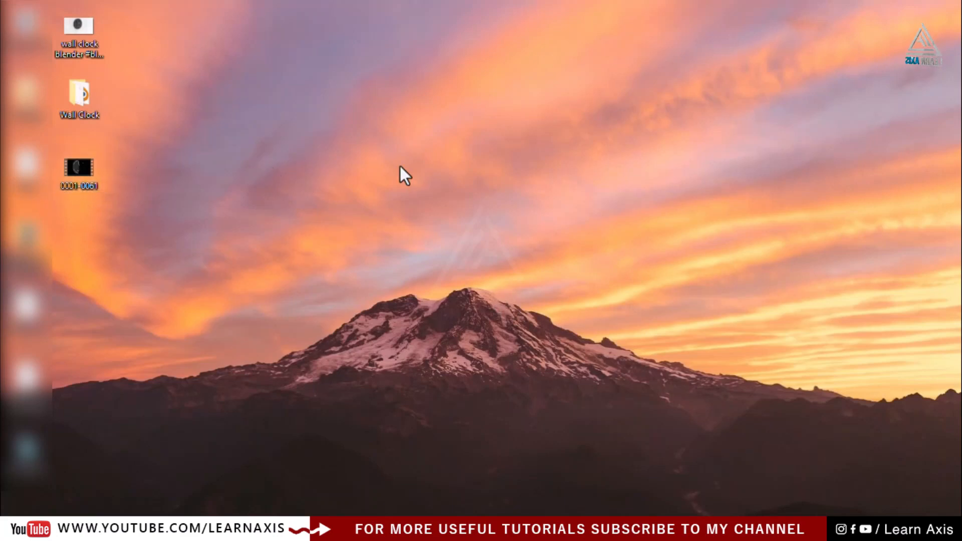